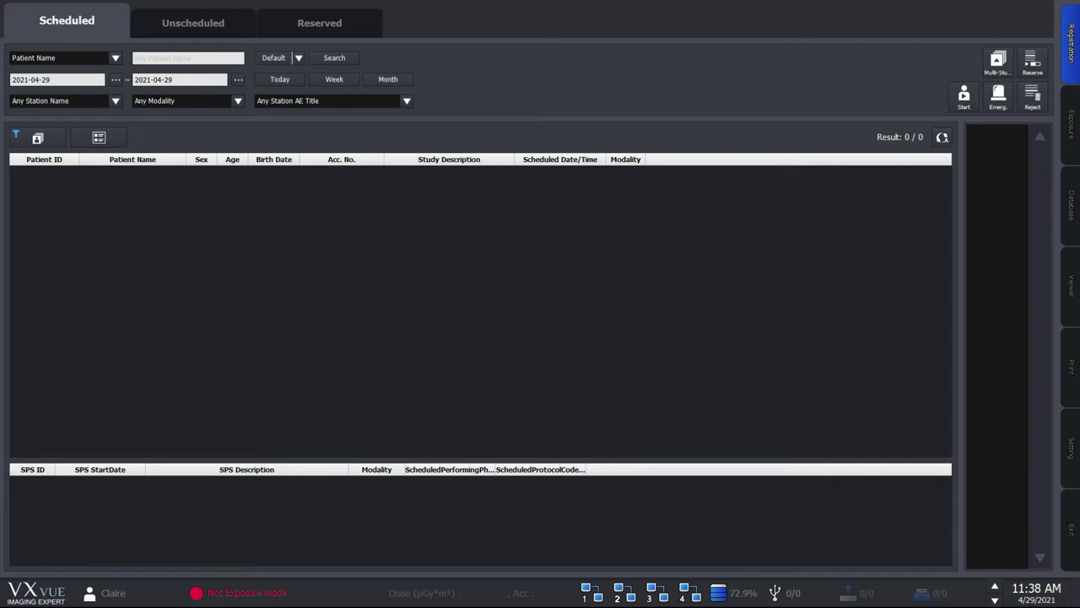
Step: Browse the Cat, Bird, Exotics, Equine and Pre-purchase charts back to Dog, then open Thorax LAT
{"action": "left_click", "coordinate": [1065, 150]}
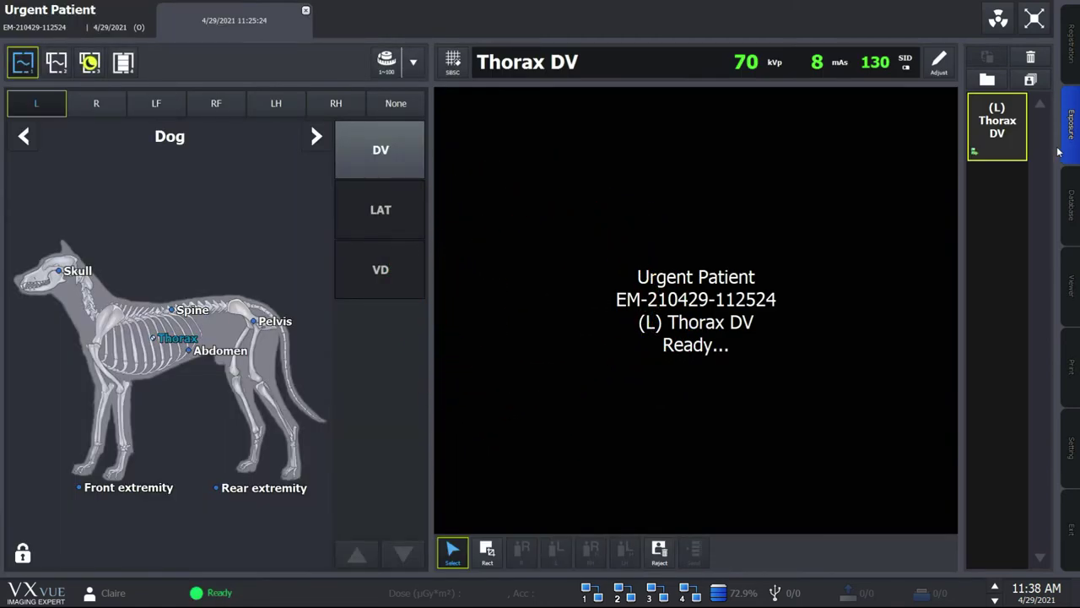
{"action": "left_click", "coordinate": [314, 137]}
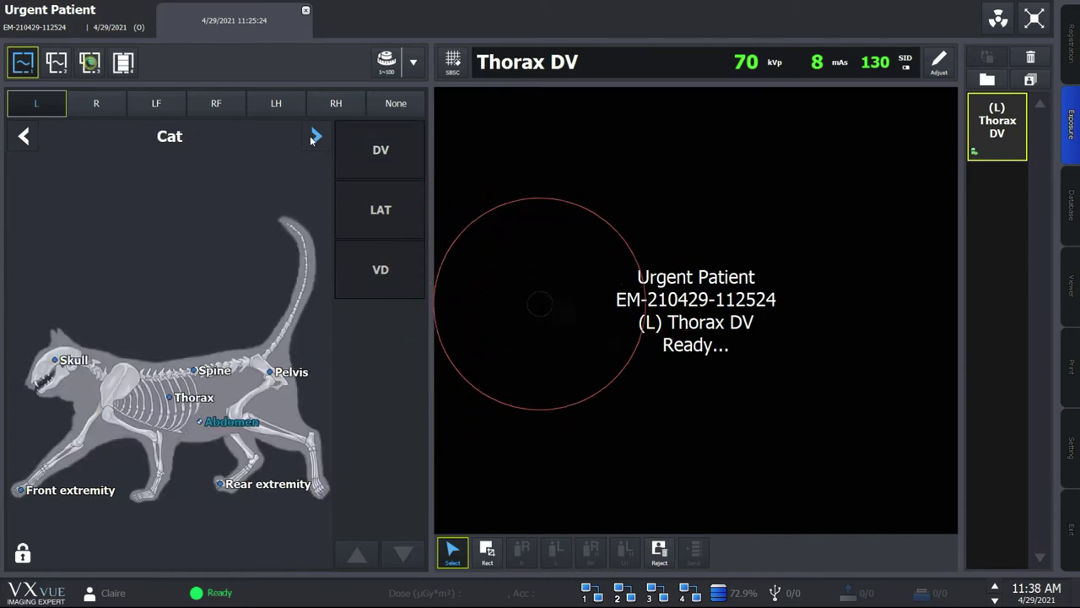
{"action": "left_click", "coordinate": [316, 137]}
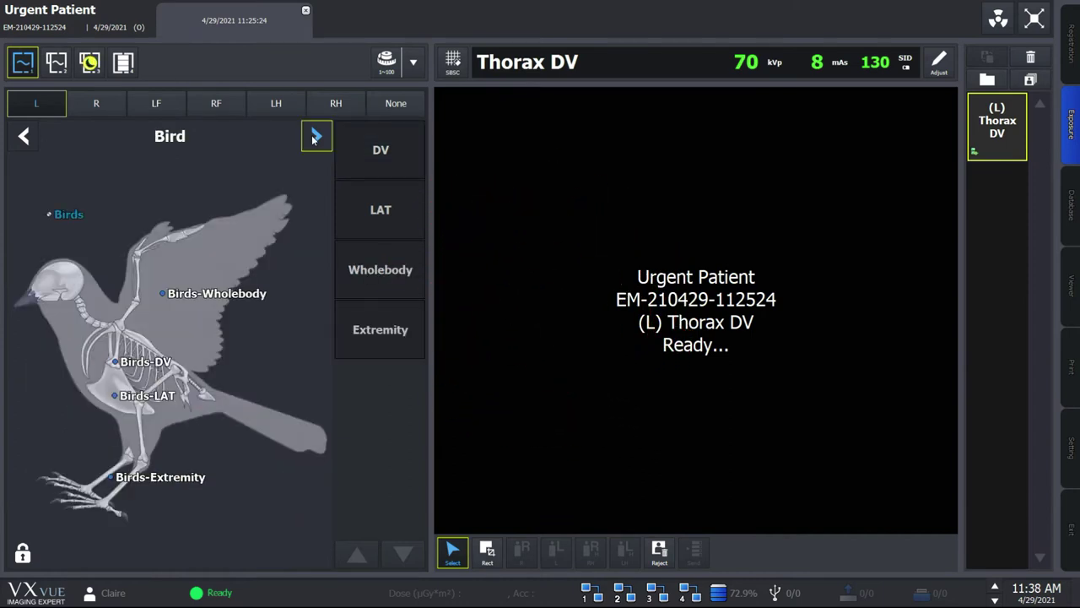
{"action": "left_click", "coordinate": [315, 137]}
{"action": "left_click", "coordinate": [316, 137]}
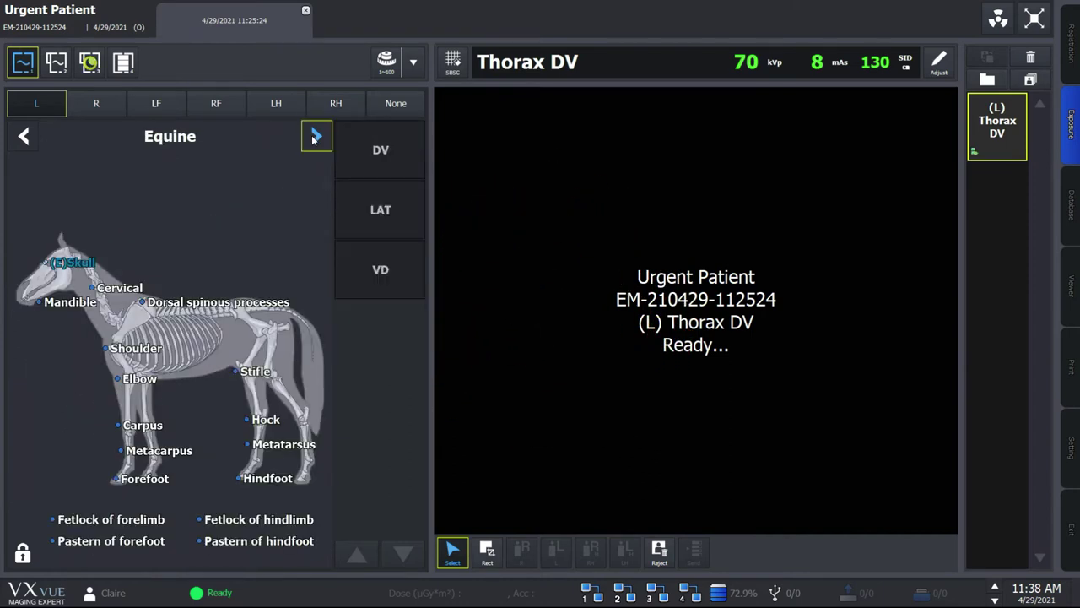
{"action": "left_click", "coordinate": [316, 136]}
{"action": "left_click", "coordinate": [315, 137]}
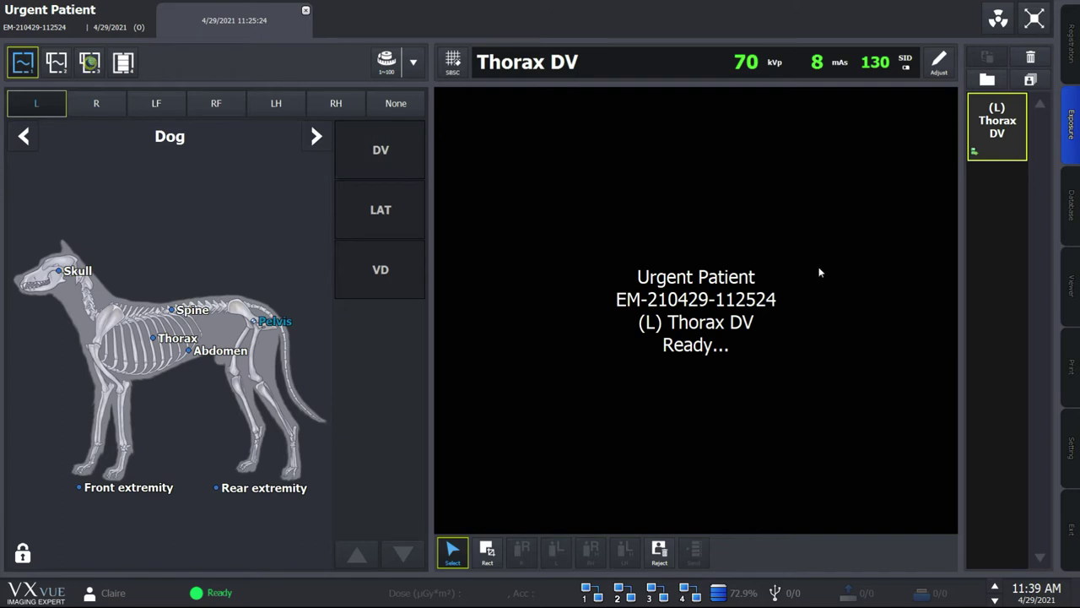
{"action": "left_click", "coordinate": [1070, 296]}
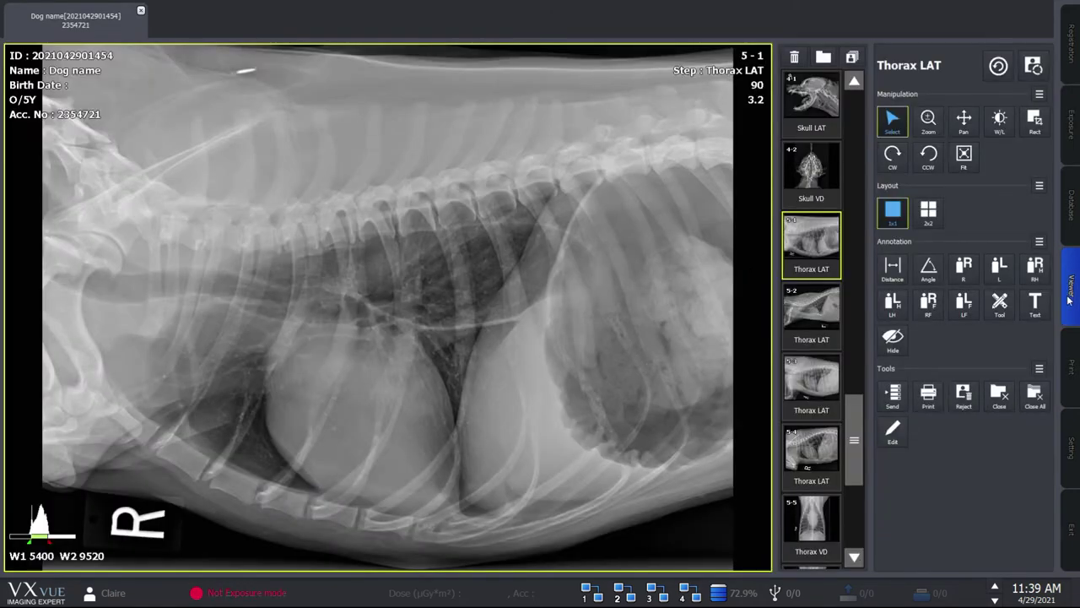
Step: Choose the VHS measurement from the Annotation tools
{"action": "left_click", "coordinate": [1003, 304]}
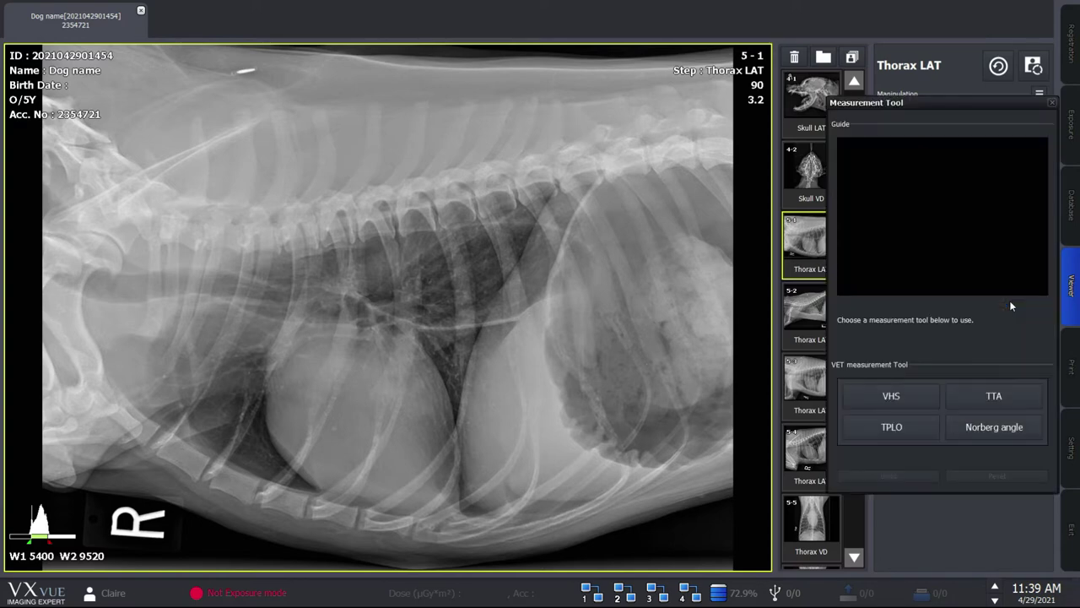
{"action": "left_click", "coordinate": [962, 429]}
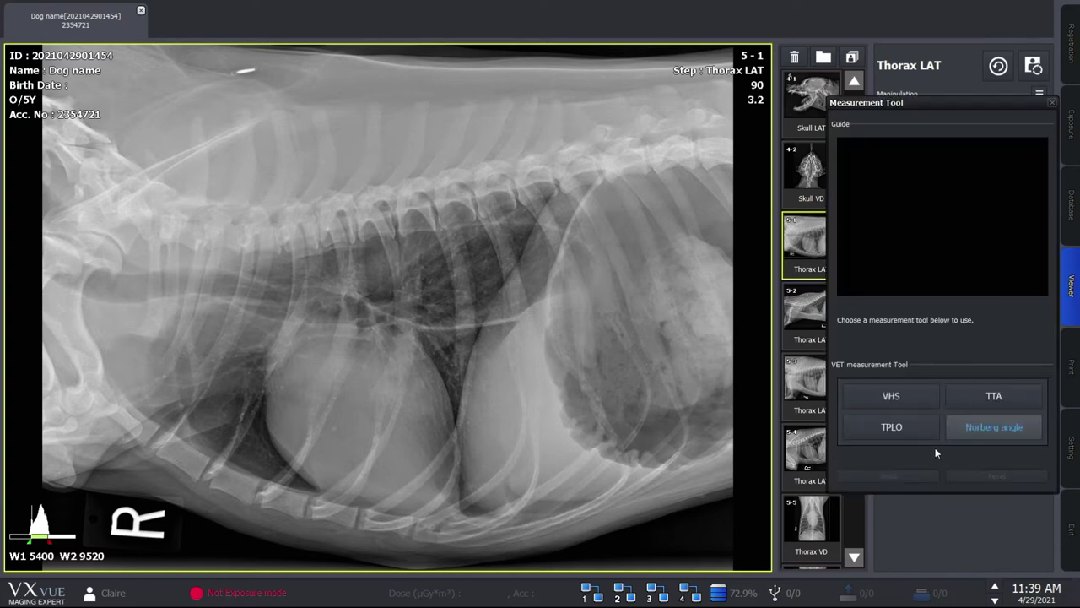
{"action": "left_click", "coordinate": [905, 404]}
{"action": "left_click", "coordinate": [904, 398]}
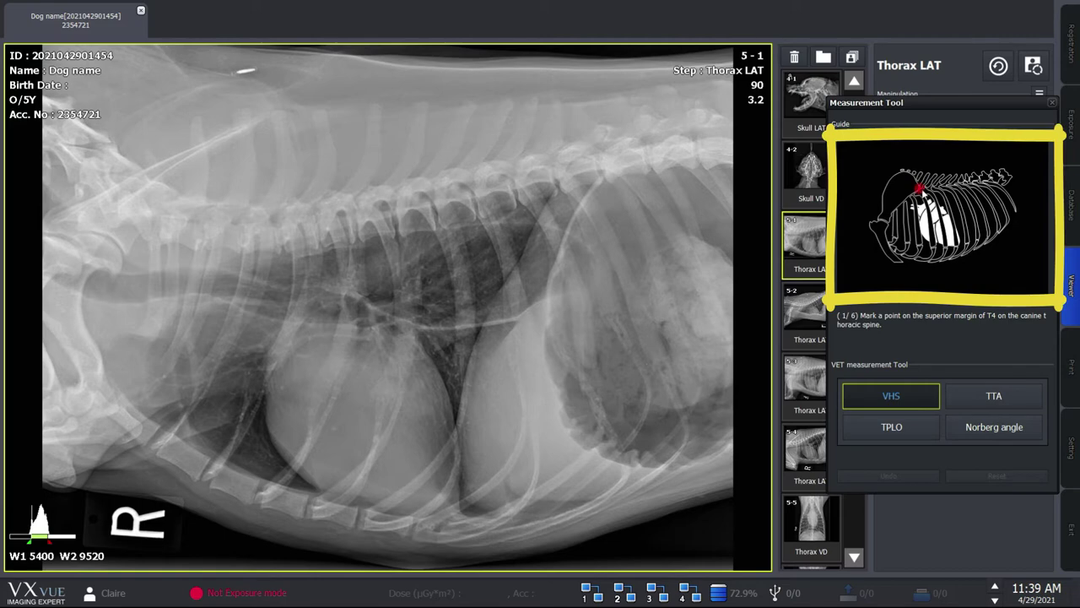
Step: Mark the six spine and heart points, giving an 18.36mm average vertebra and VHS 10.10
{"action": "left_click", "coordinate": [342, 218]}
{"action": "left_click", "coordinate": [489, 189]}
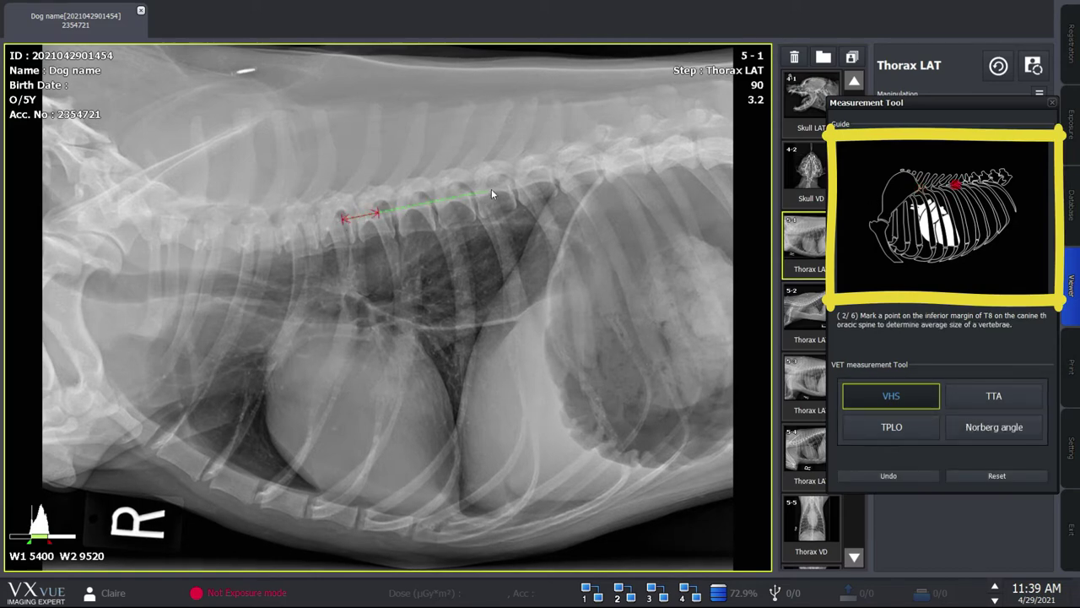
{"action": "left_click", "coordinate": [295, 347]}
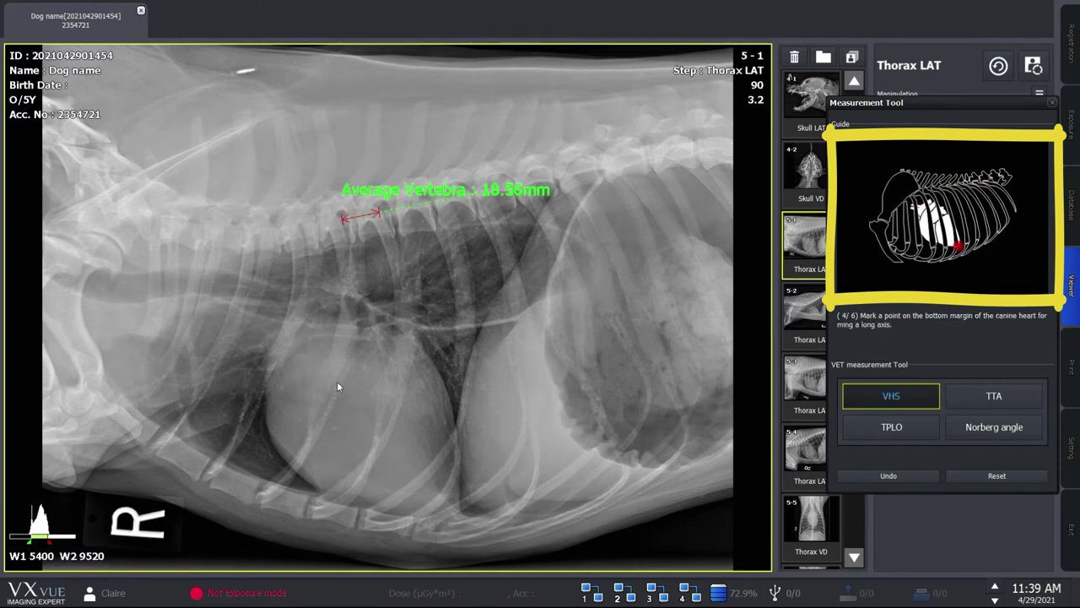
{"action": "left_click", "coordinate": [438, 506]}
{"action": "left_click", "coordinate": [314, 486]}
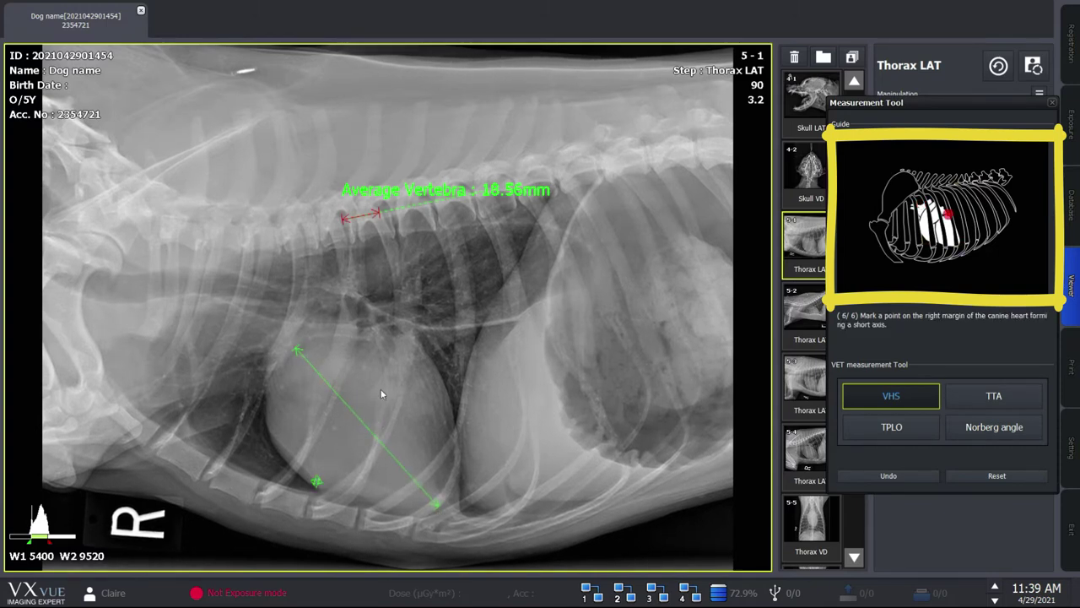
{"action": "left_click", "coordinate": [421, 358]}
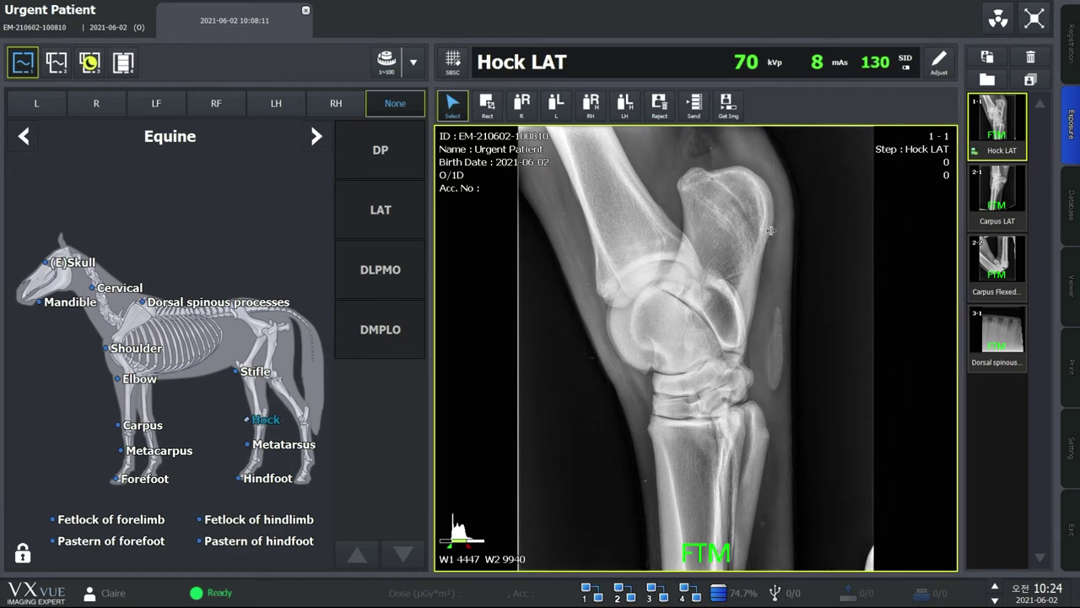
Step: Widen the thumbnail panel into a two-column grid beside the Hock LAT image
{"action": "left_click_drag", "start_coordinate": [771, 230], "coordinate": [771, 230]}
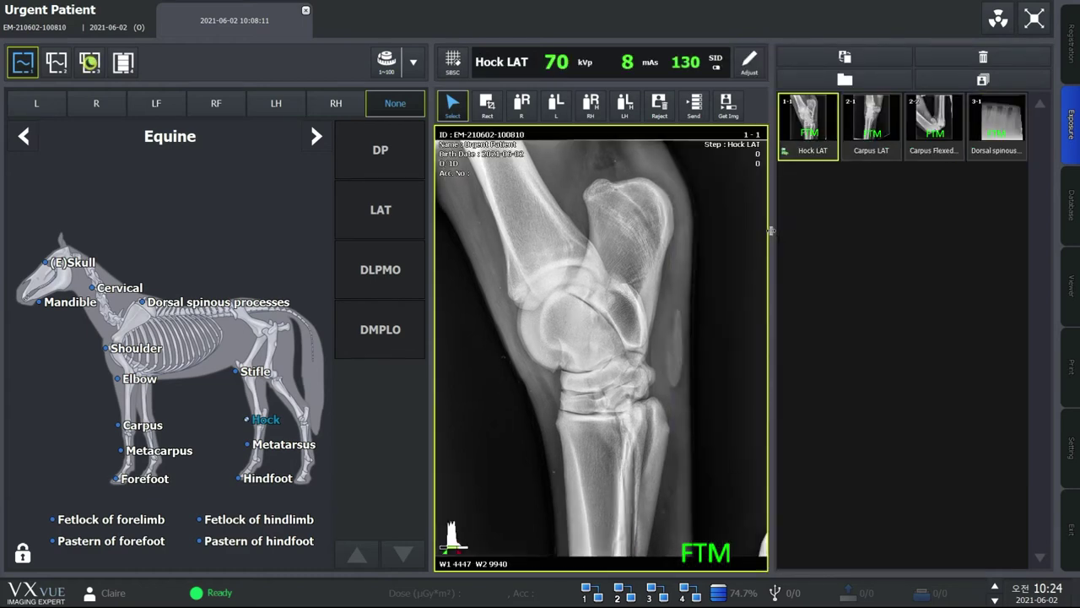
{"action": "left_click_drag", "start_coordinate": [771, 231], "coordinate": [898, 233]}
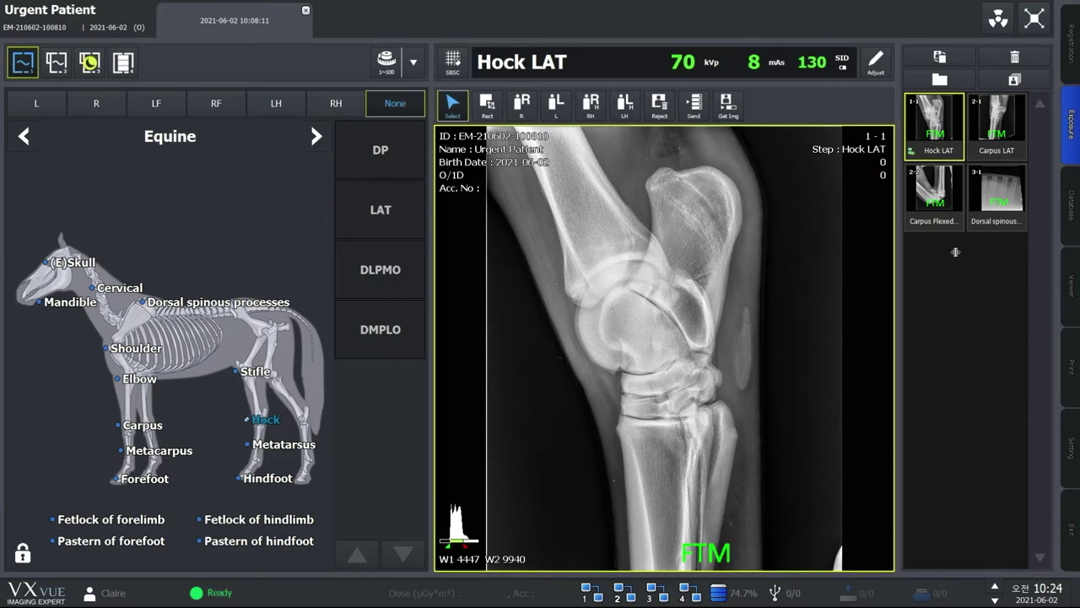
{"action": "left_click_drag", "start_coordinate": [966, 251], "coordinate": [1010, 251]}
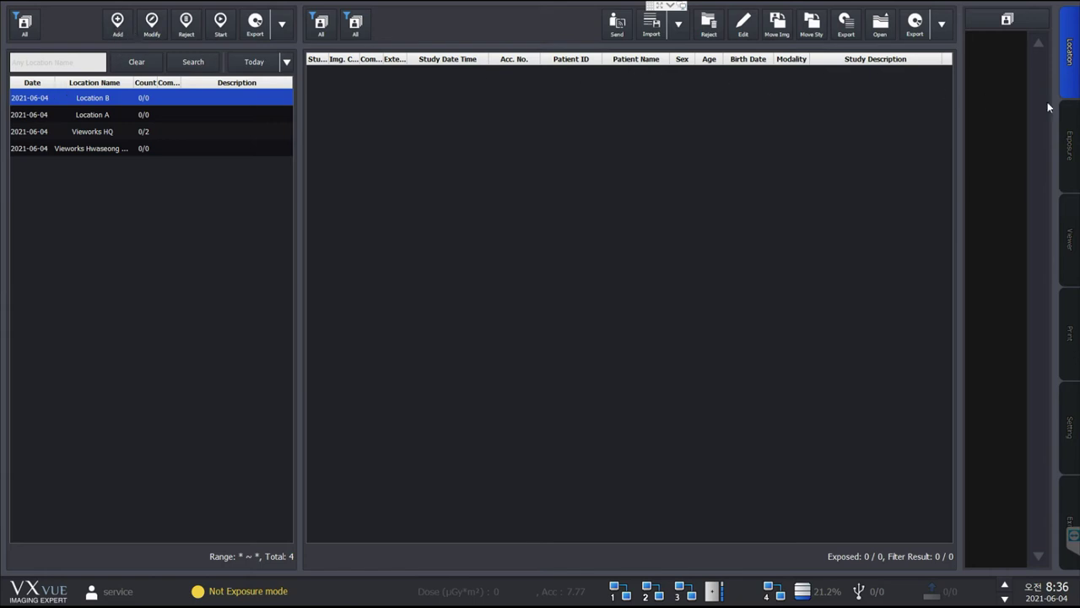
Step: Switch from the Location list to the Exposure screen
{"action": "left_click", "coordinate": [1068, 133]}
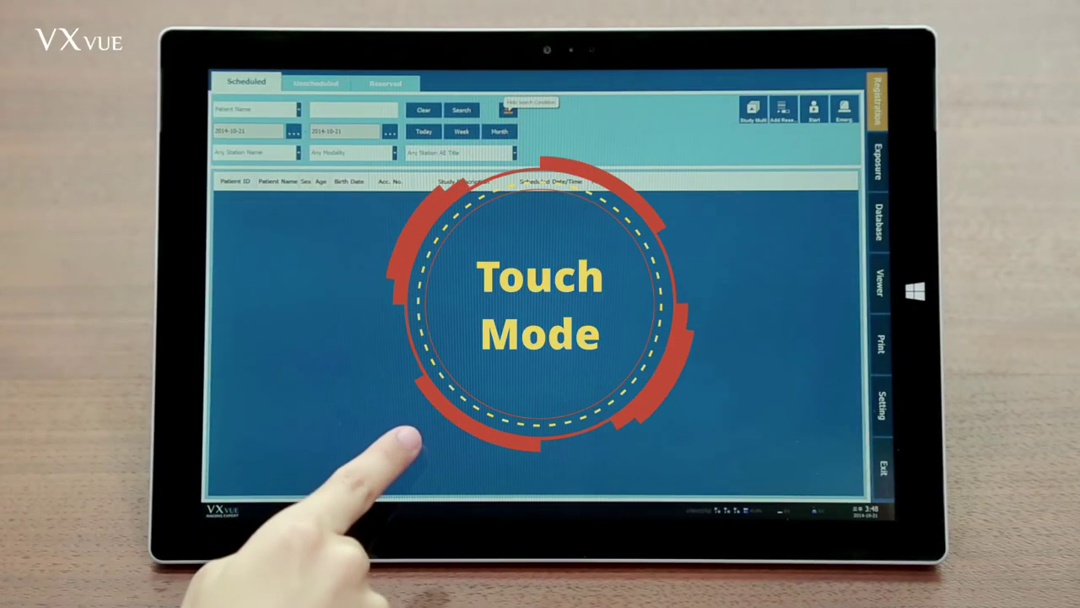
Step: Open the first scheduled patient's spine protocol and place a LATERAL label on C-spine LAT
{"action": "left_click", "coordinate": [509, 110]}
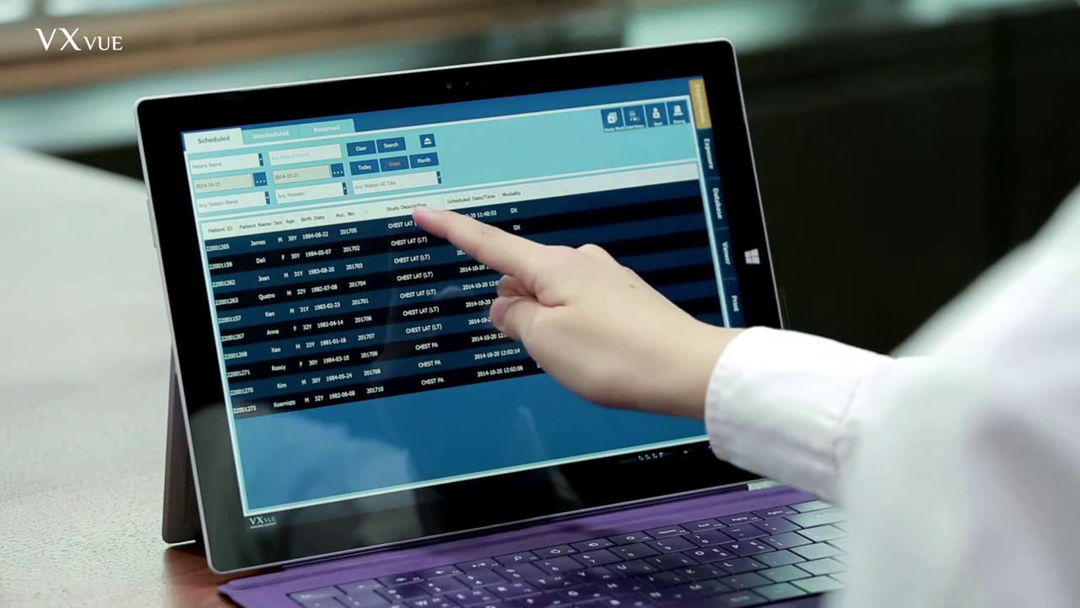
{"action": "double_click", "coordinate": [427, 222]}
{"action": "left_click", "coordinate": [329, 245]}
{"action": "left_click", "coordinate": [487, 184]}
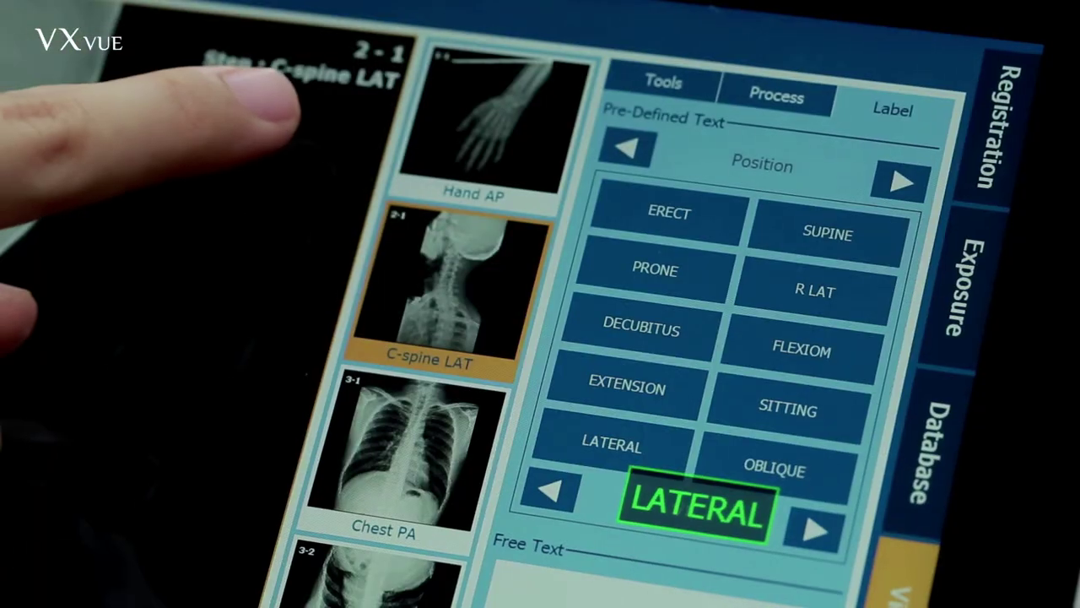
{"action": "left_click", "coordinate": [316, 207]}
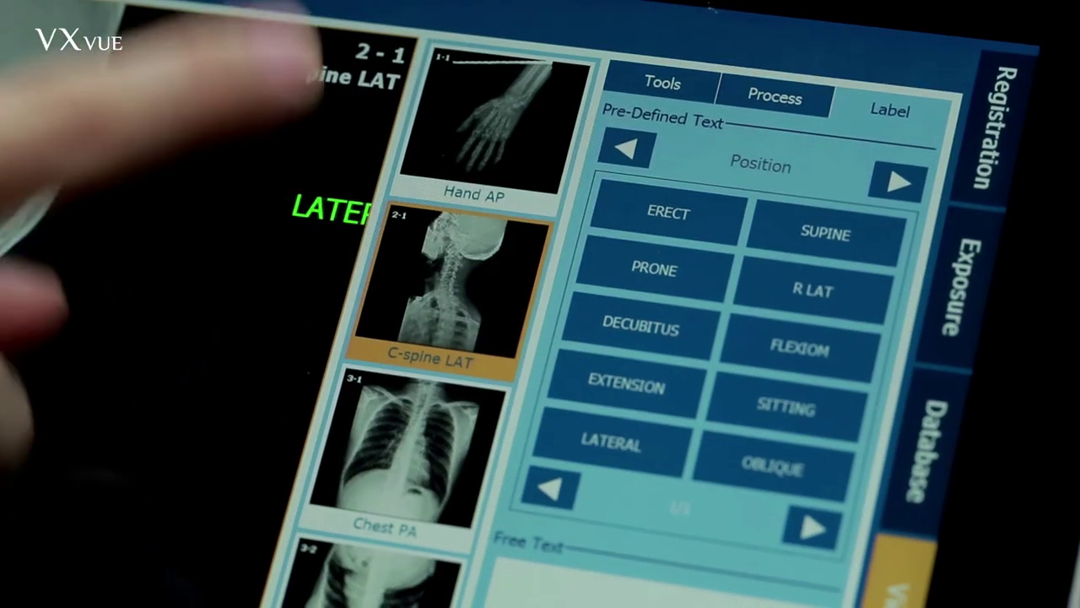
{"action": "left_click_drag", "start_coordinate": [329, 209], "coordinate": [239, 161]}
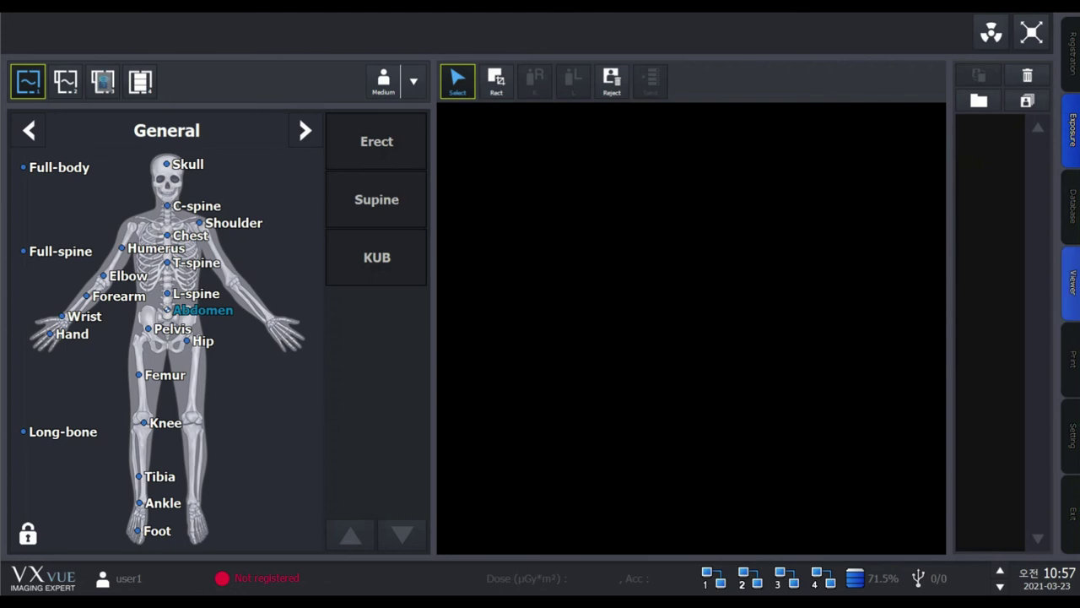
Step: Exit VXvue, dismiss the Explorer and Detector permission errors, then relaunch the Viewer
{"action": "left_click", "coordinate": [1072, 513]}
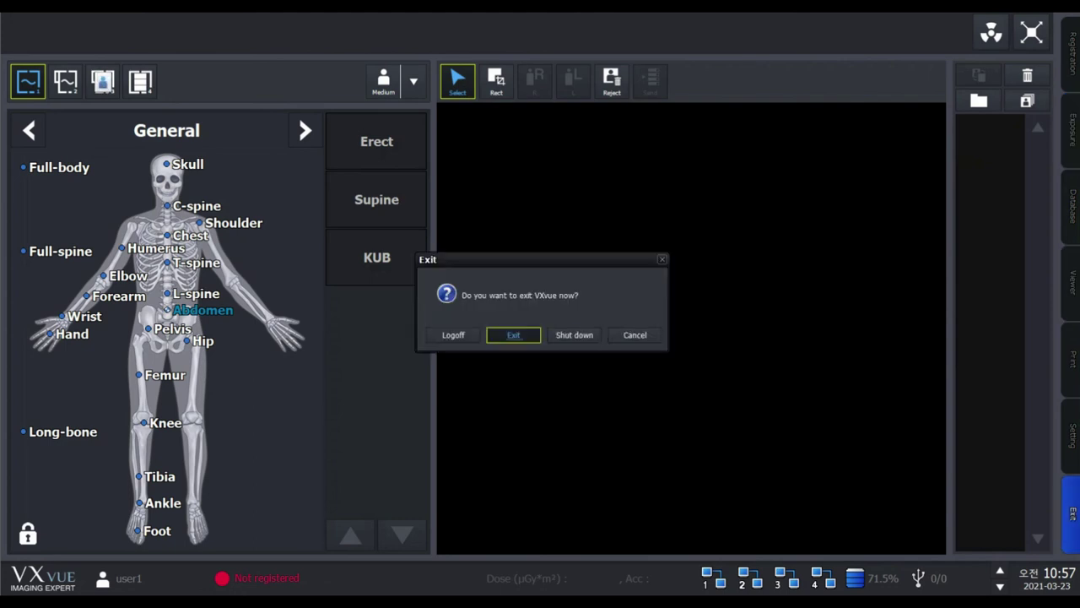
{"action": "left_click", "coordinate": [513, 335]}
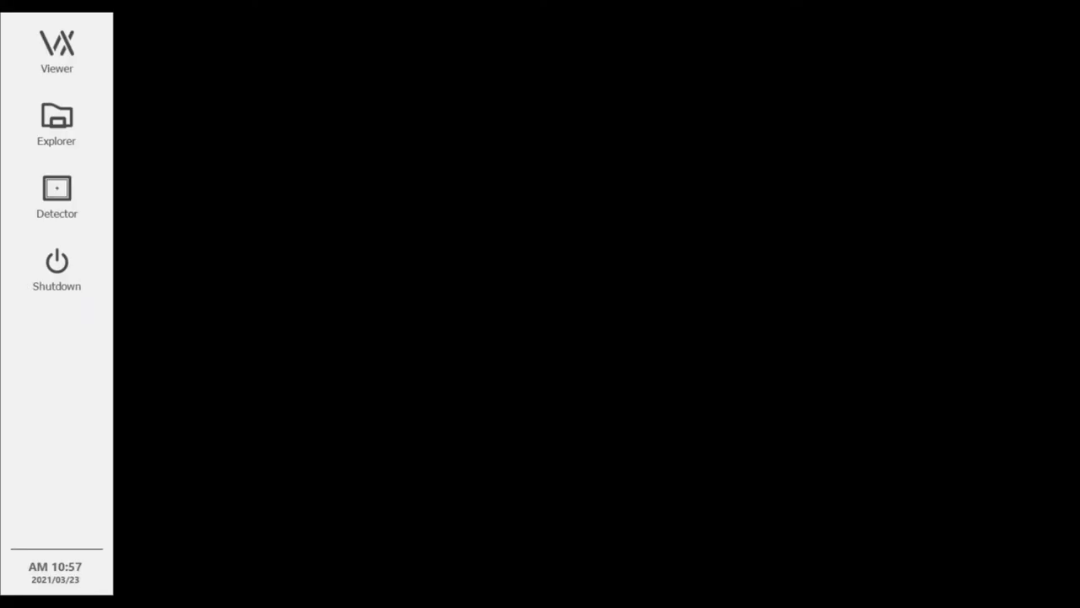
{"action": "left_click", "coordinate": [56, 122]}
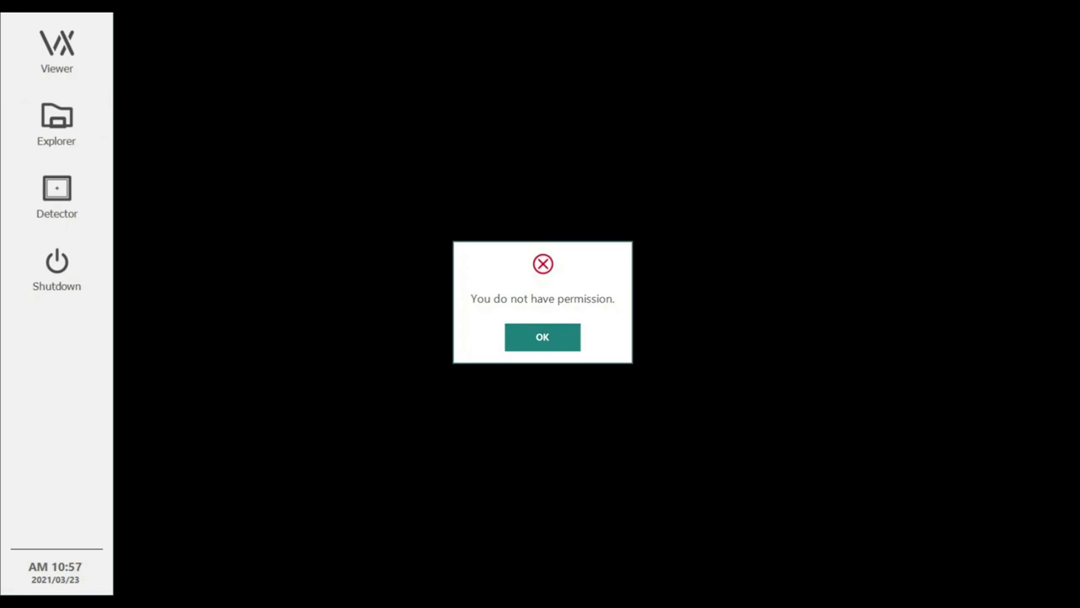
{"action": "left_click", "coordinate": [543, 336]}
{"action": "left_click", "coordinate": [56, 195]}
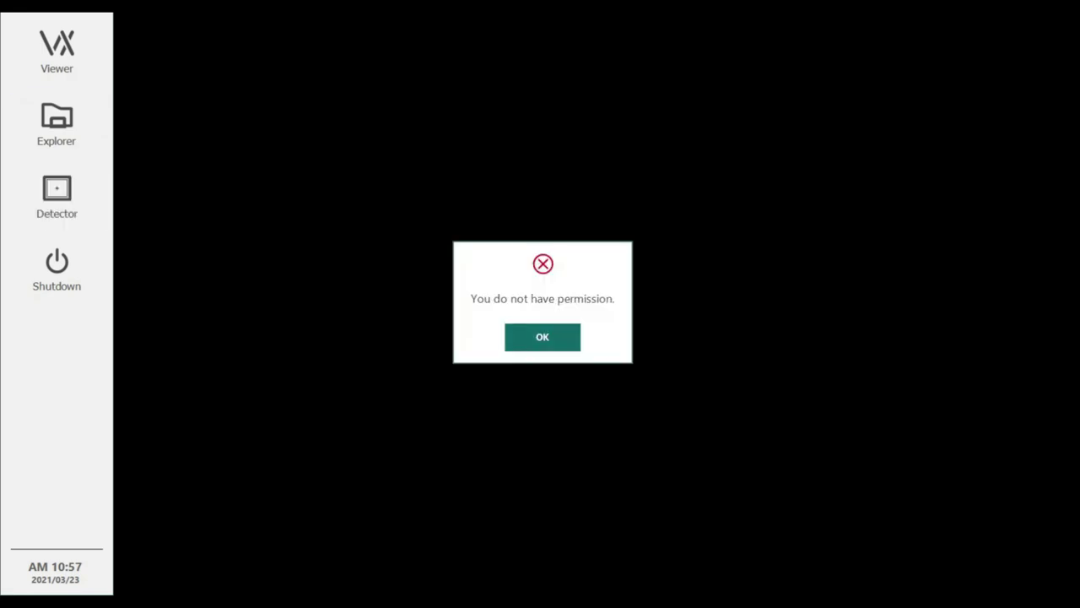
{"action": "left_click", "coordinate": [542, 337]}
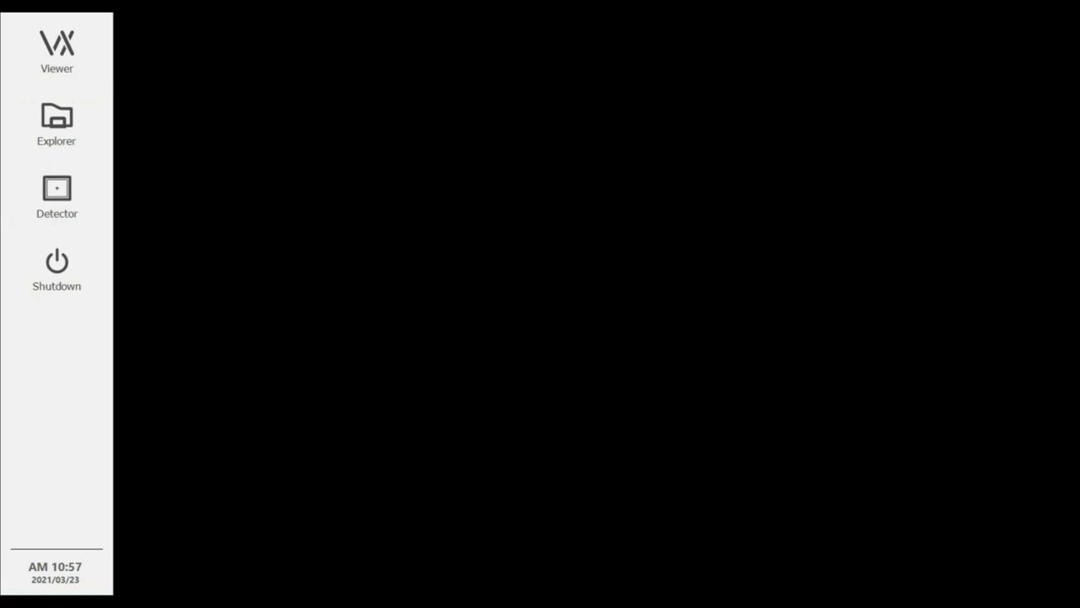
{"action": "left_click", "coordinate": [57, 51]}
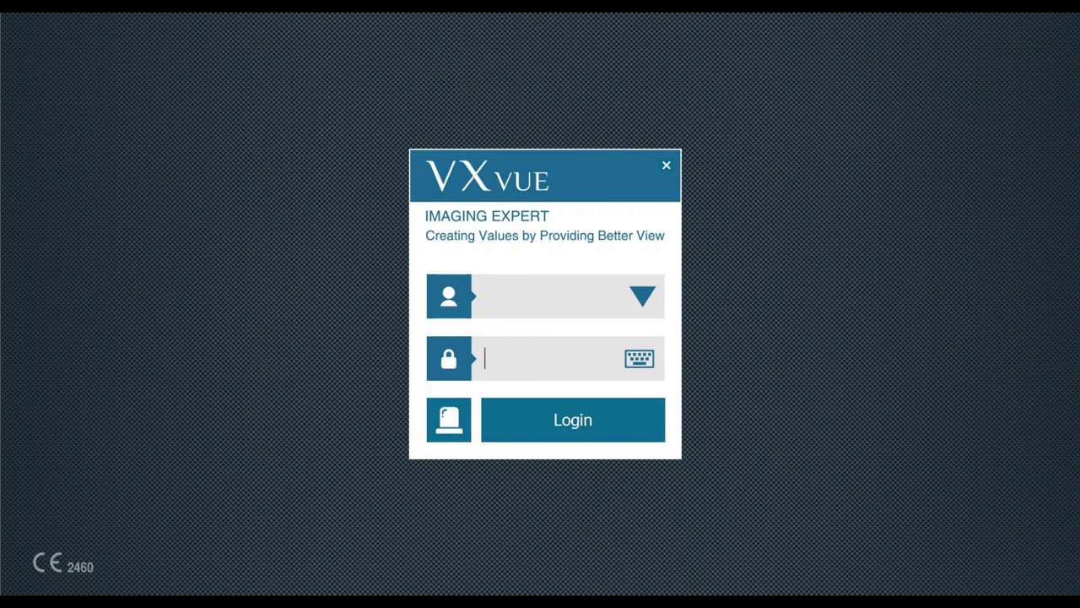
Step: Log in by selecting the user account and entering its password
{"action": "left_click", "coordinate": [643, 295]}
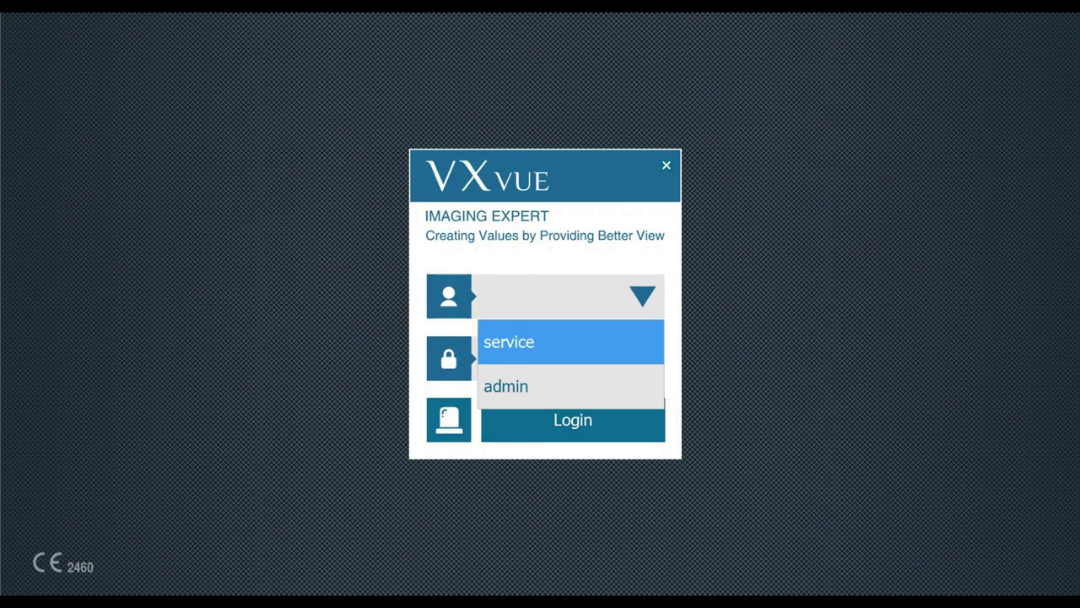
{"action": "left_click", "coordinate": [510, 340]}
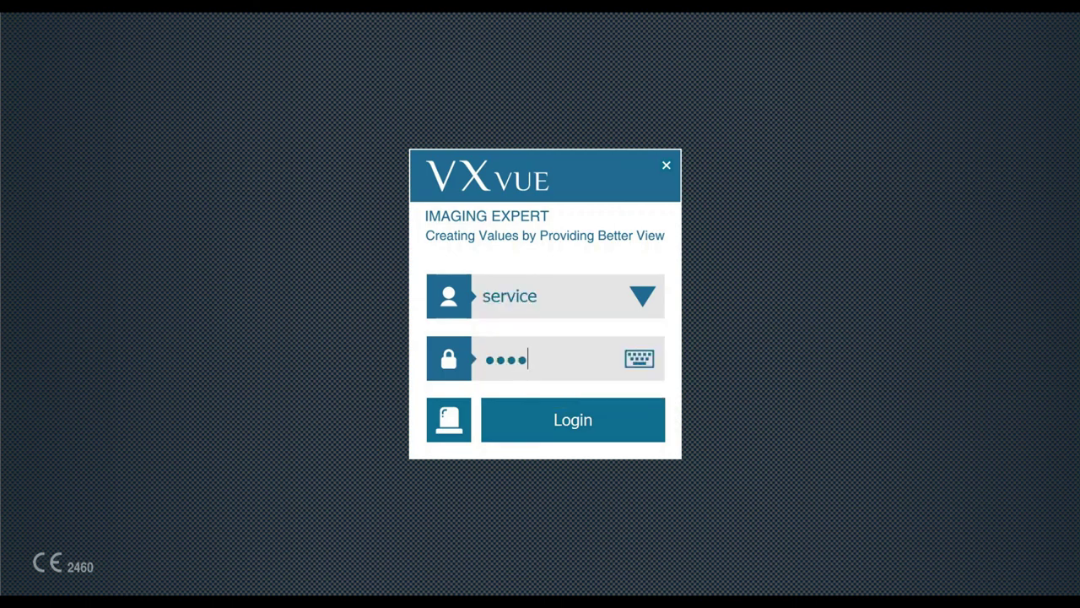
{"action": "key", "text": "Return"}
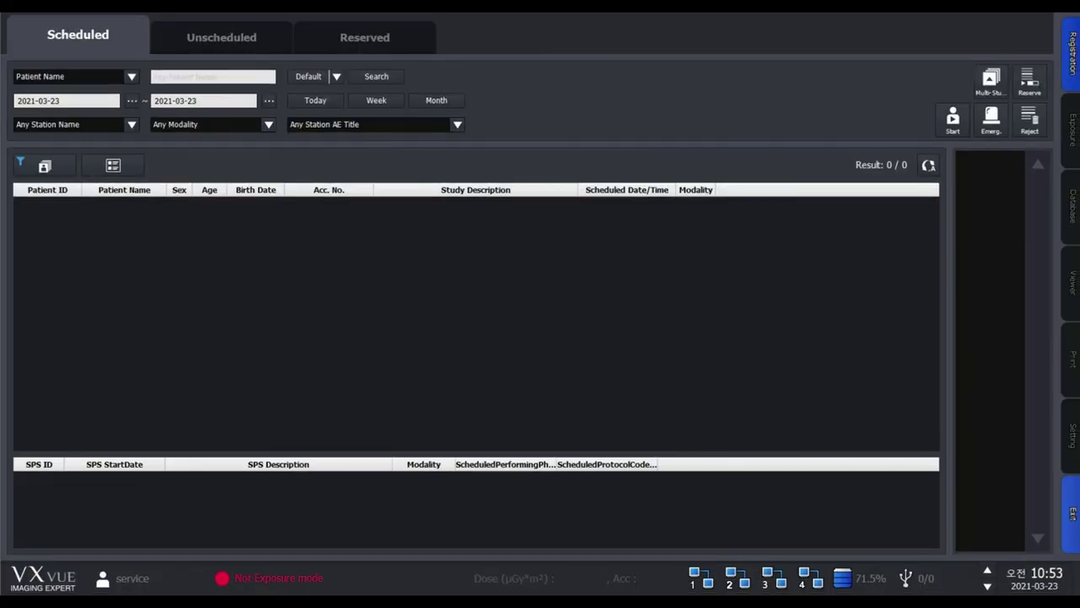